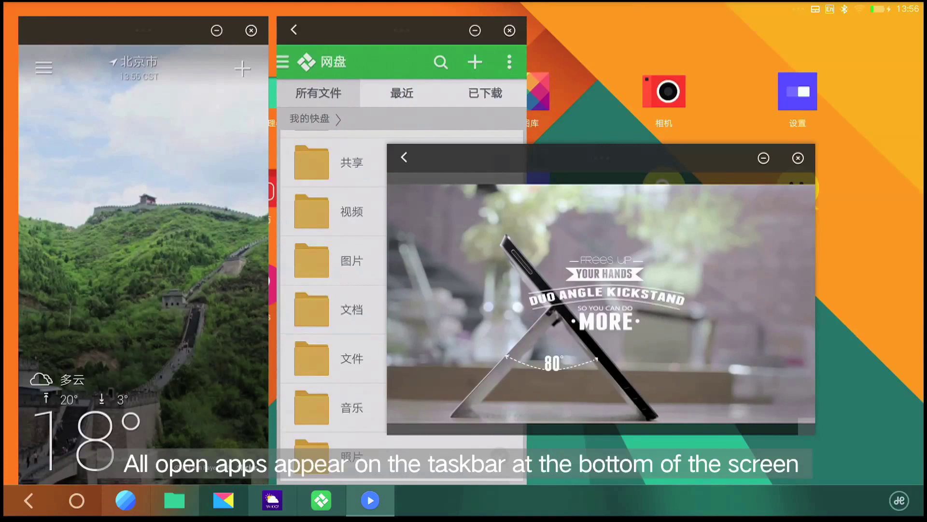
- Minimise the video, cloud-drive and weather windows, then restore all three from the taskbar
left_click(765, 158)
left_click(476, 30)
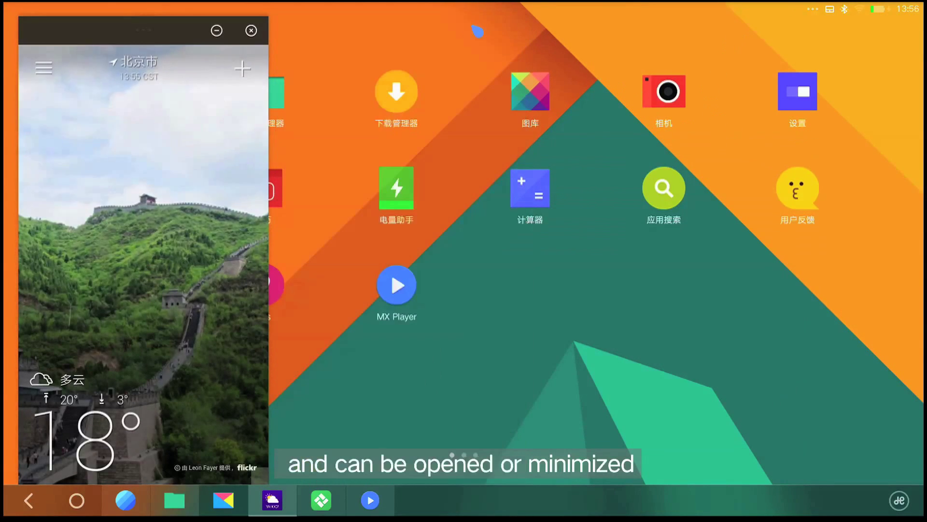
left_click(217, 30)
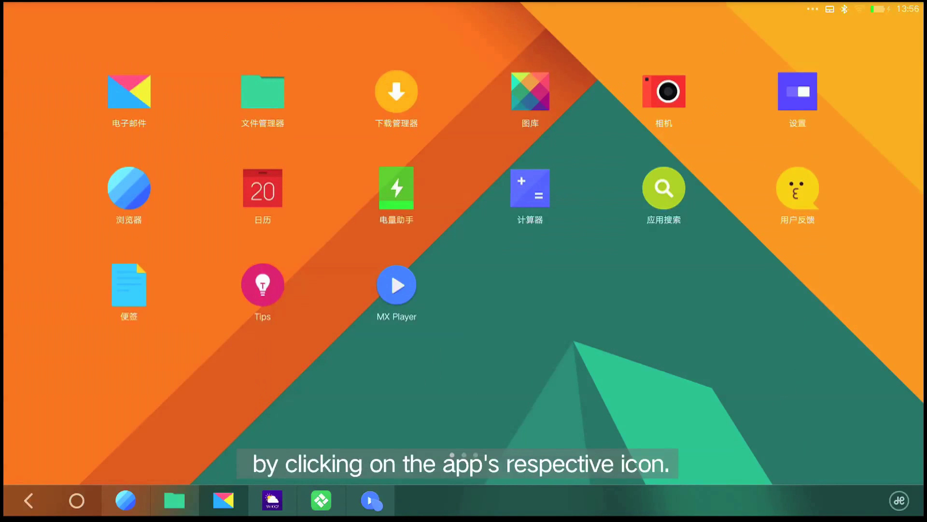
left_click(285, 508)
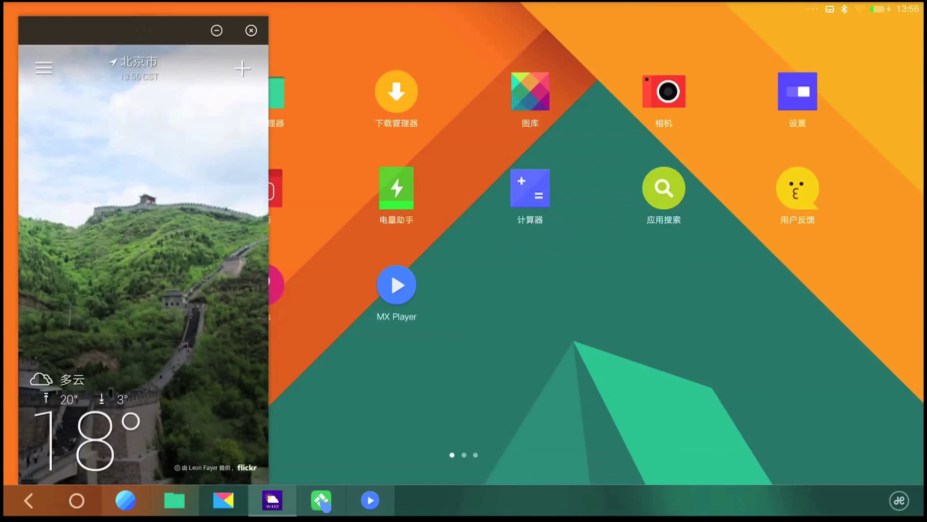
left_click(332, 506)
left_click(371, 502)
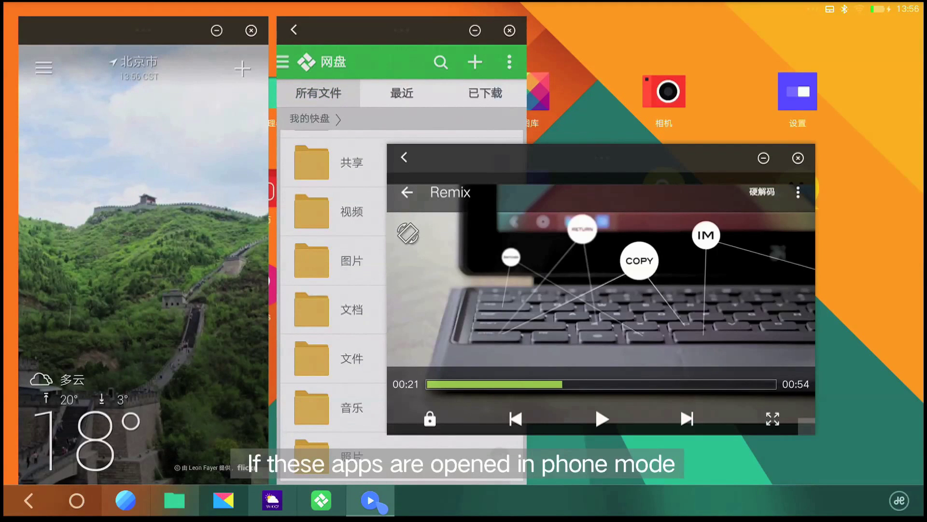
- Minimise the three windows again, bring the browser forward with Alt+Tab, then restore them over it
left_click(371, 501)
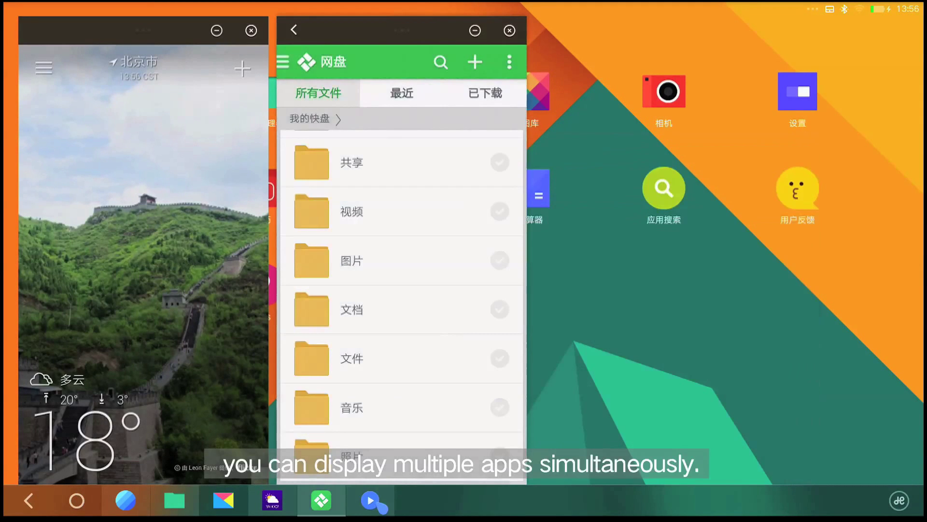
left_click(332, 507)
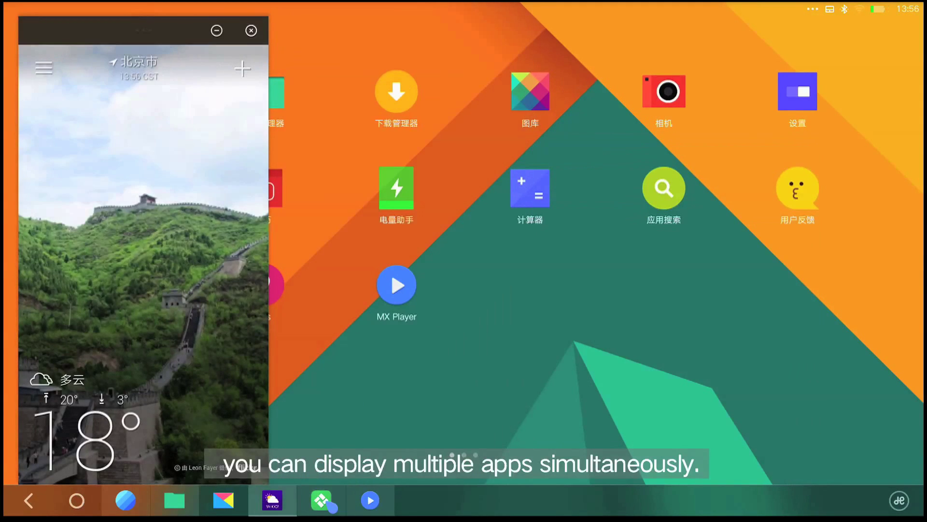
left_click(272, 500)
key("alt+Tab")
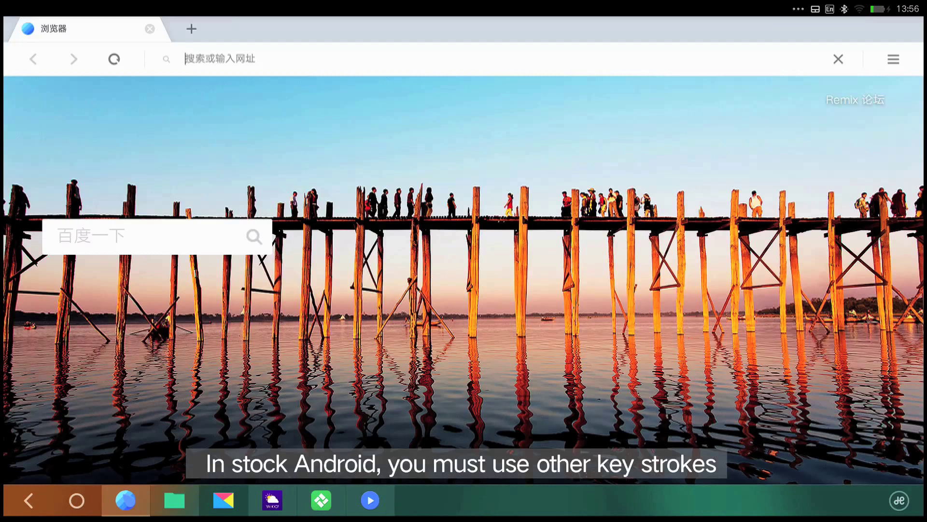
left_click(280, 506)
left_click(321, 500)
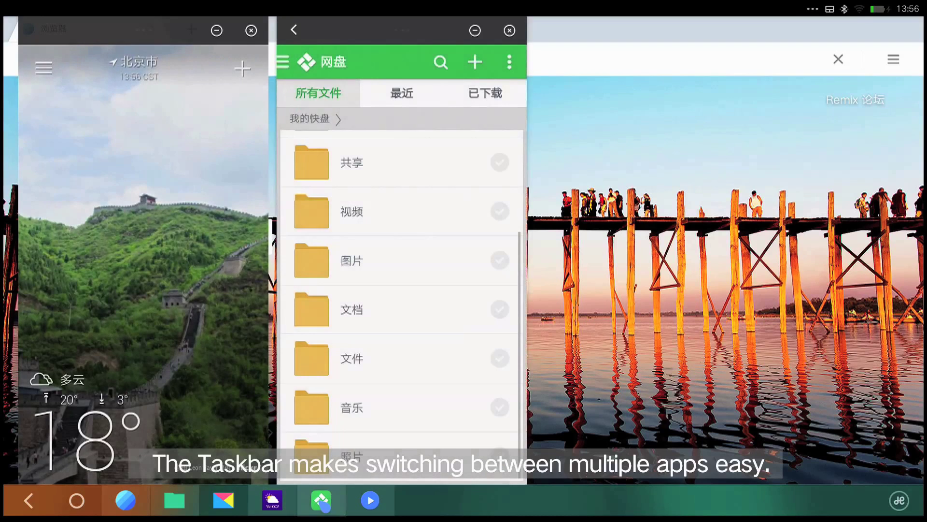
left_click(371, 501)
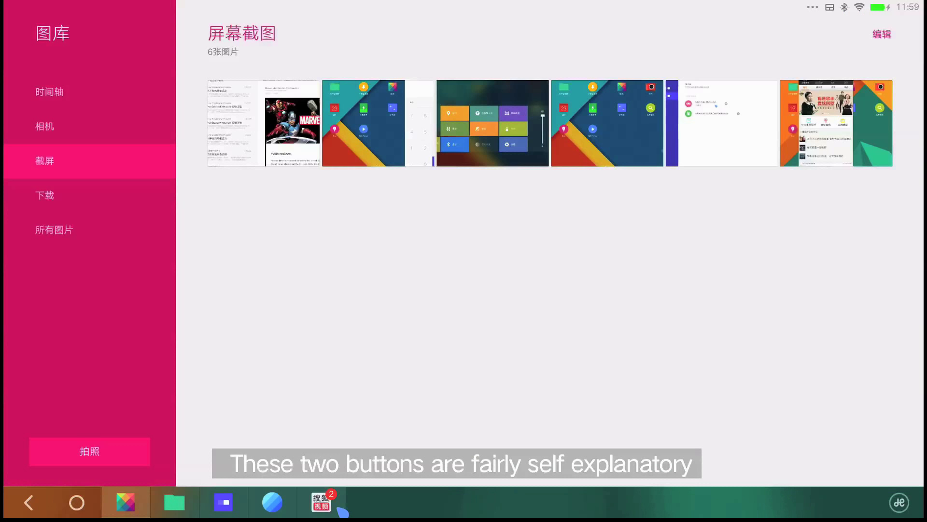
- Show the home screen, then bring the Sohu video window back from the taskbar
left_click(341, 510)
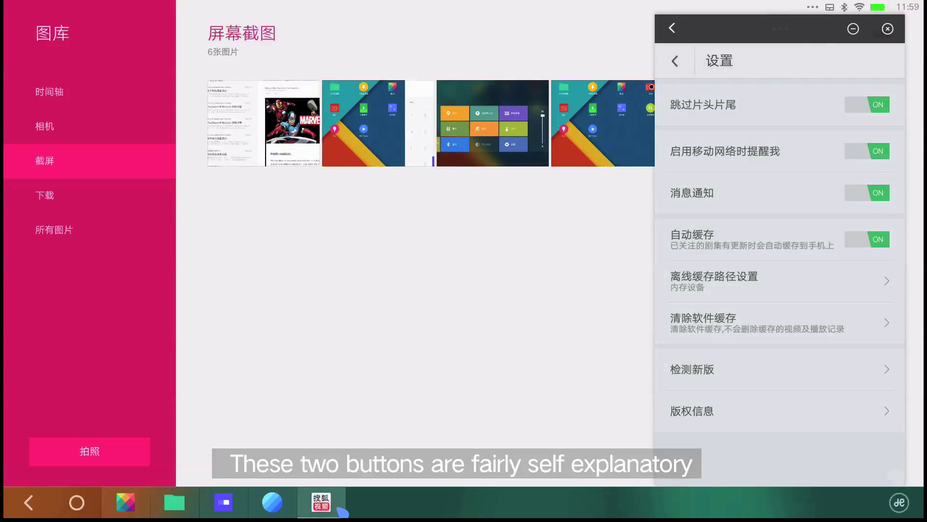
left_click(76, 503)
left_click(321, 502)
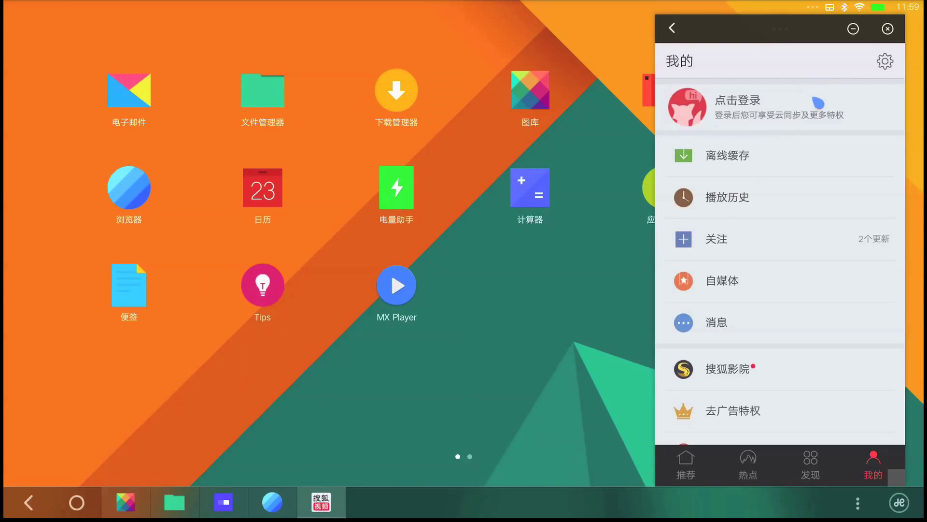
- Open Sohu's 设置 page, then back out to 我的 and close the app
left_click(885, 61)
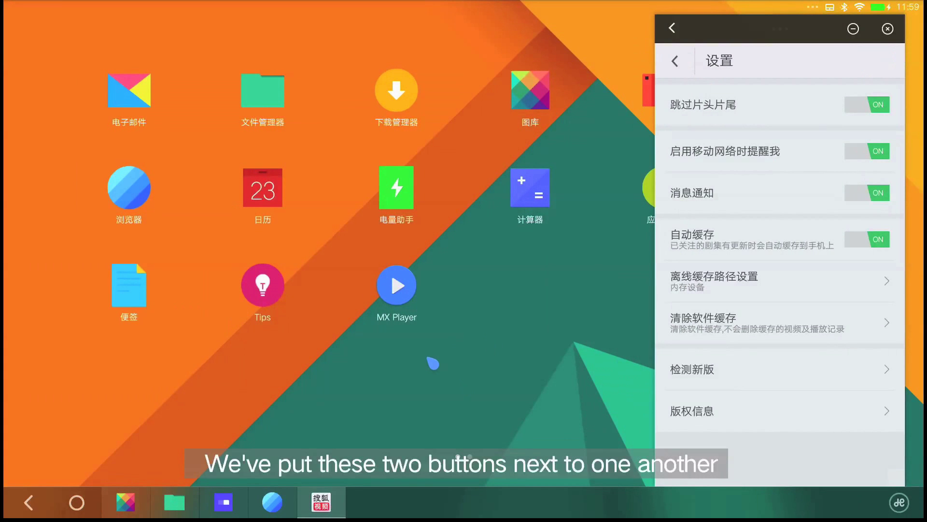
left_click(27, 498)
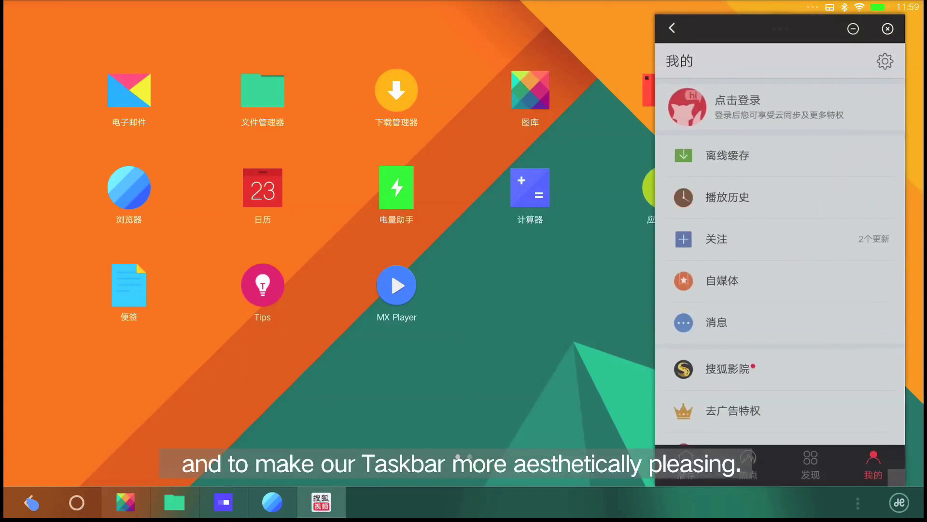
left_click(77, 504)
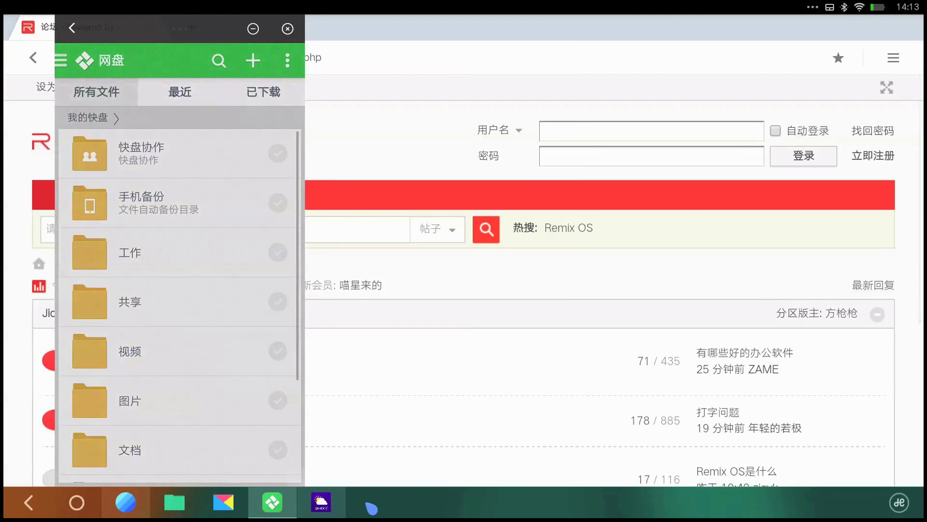
- Minimise the weather, cloud-drive and browser windows, then run 一键清理 from the bottom-right menu
left_click(322, 503)
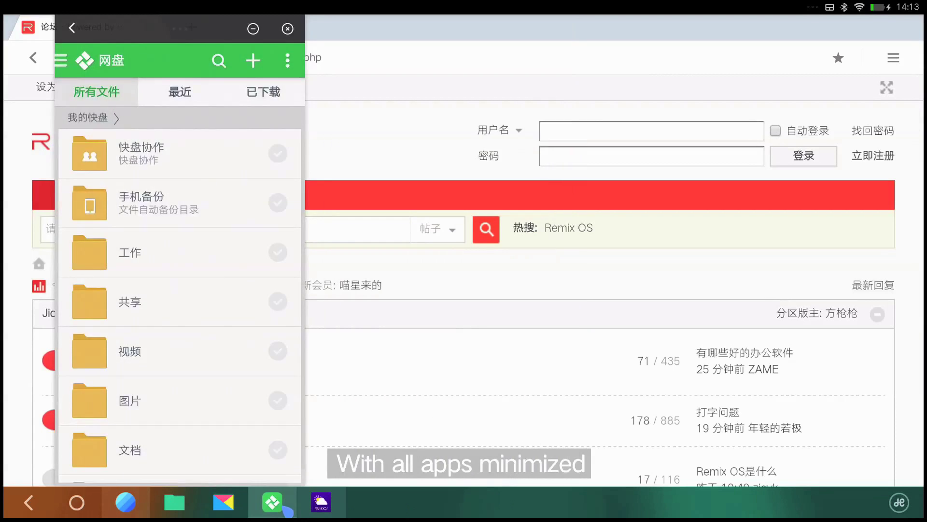
left_click(273, 503)
left_click(125, 502)
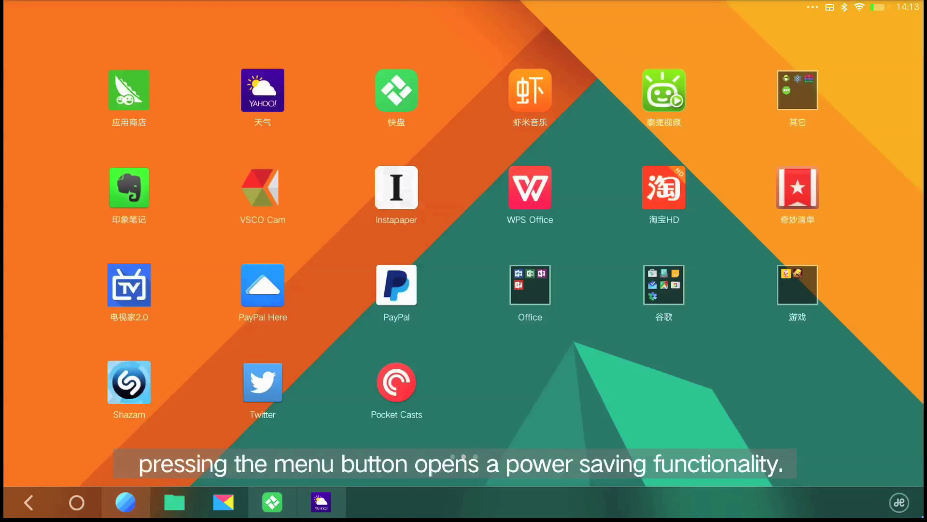
left_click(899, 505)
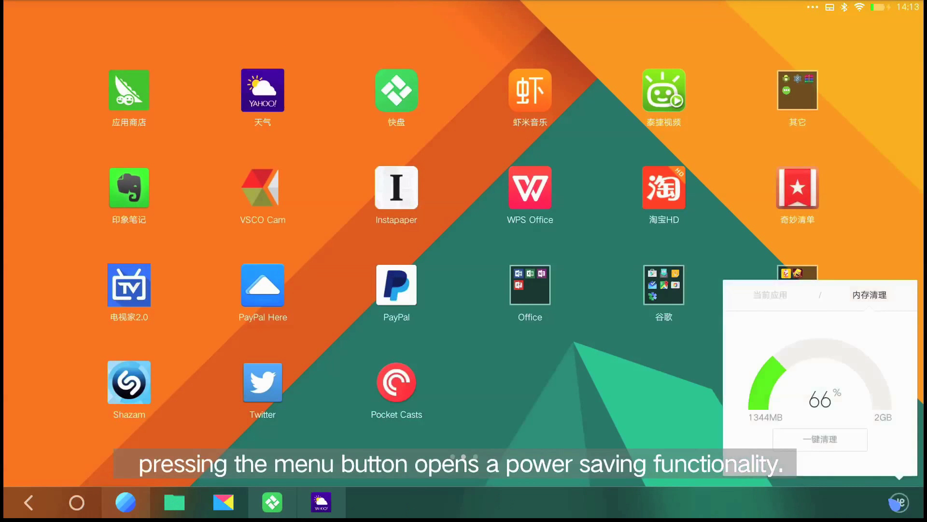
left_click(823, 441)
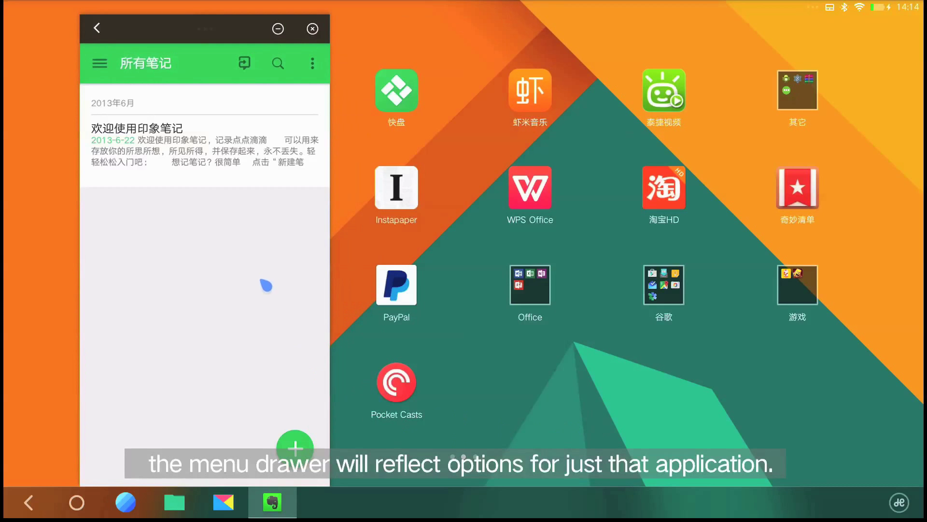
- Switch Evernote to 全屏模式 and confirm with 确定
left_click(901, 503)
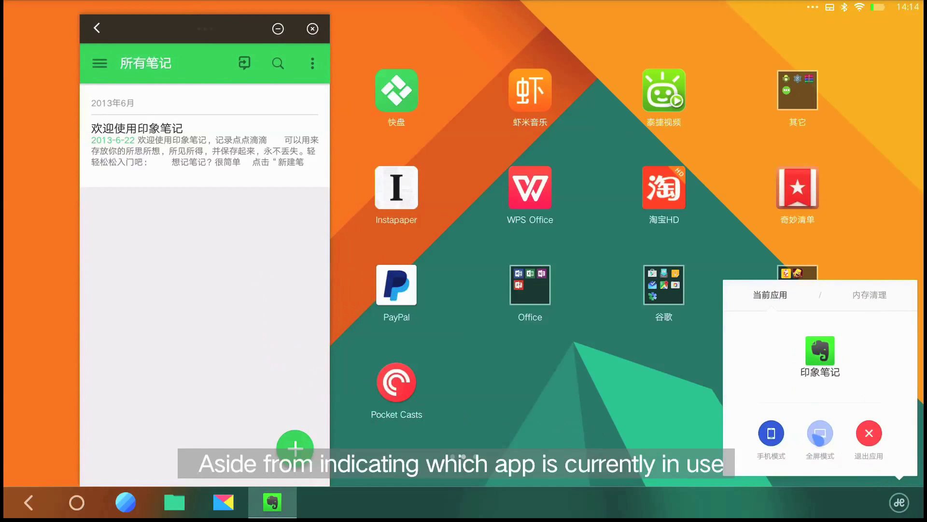
left_click(829, 437)
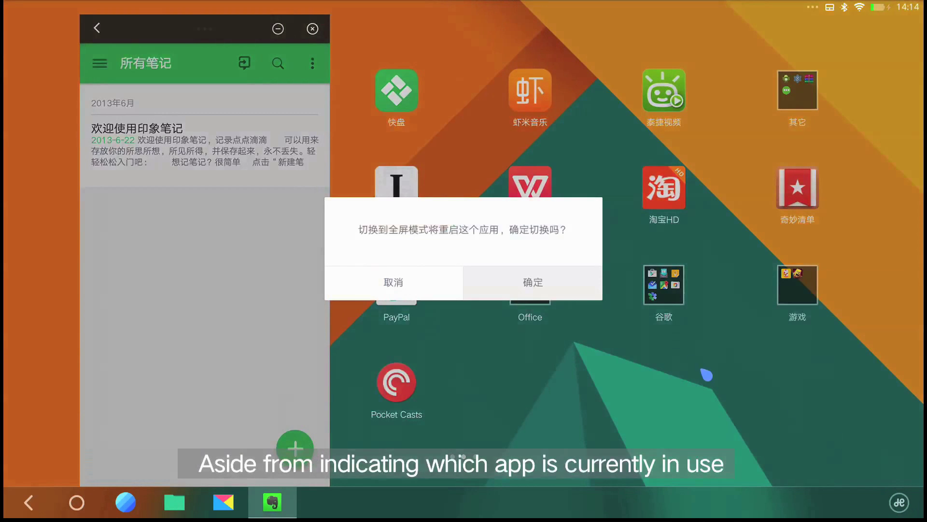
left_click(565, 292)
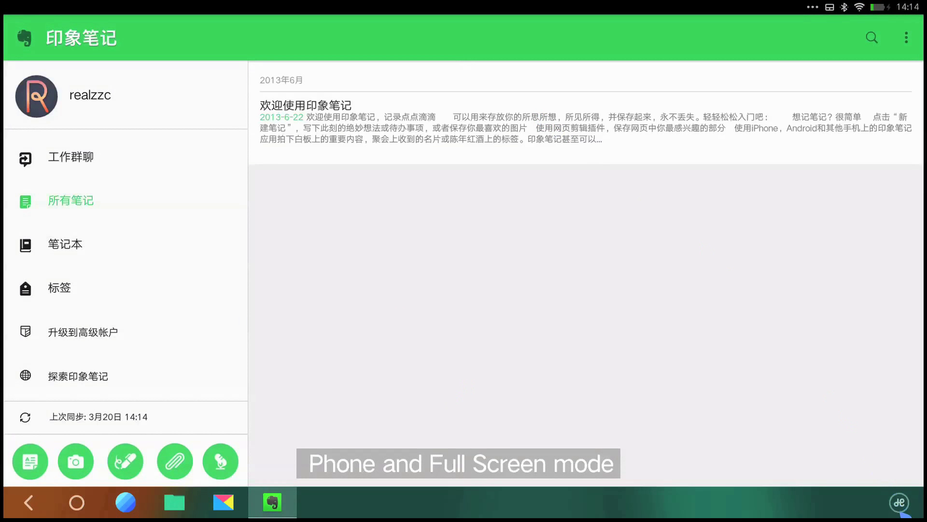
- Switch Evernote back to 手机模式 and confirm with 确定
left_click(899, 502)
left_click(771, 432)
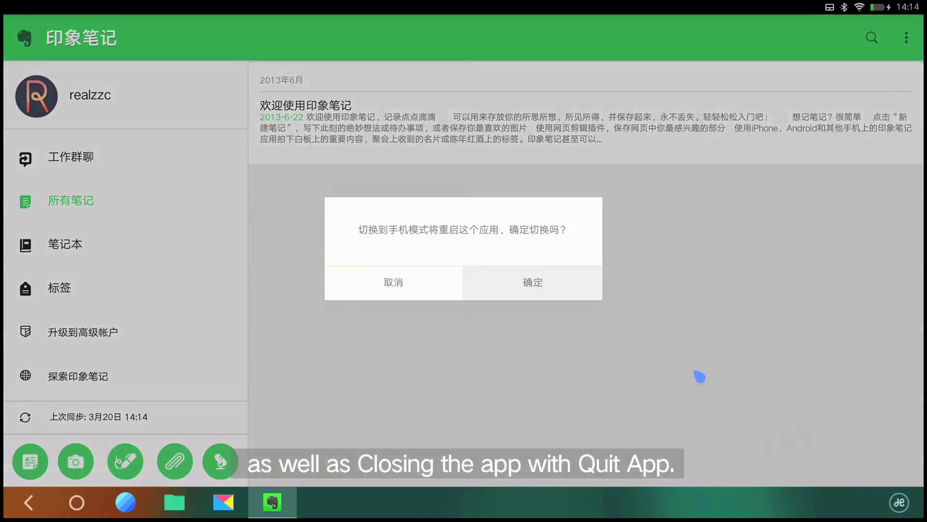
left_click(571, 289)
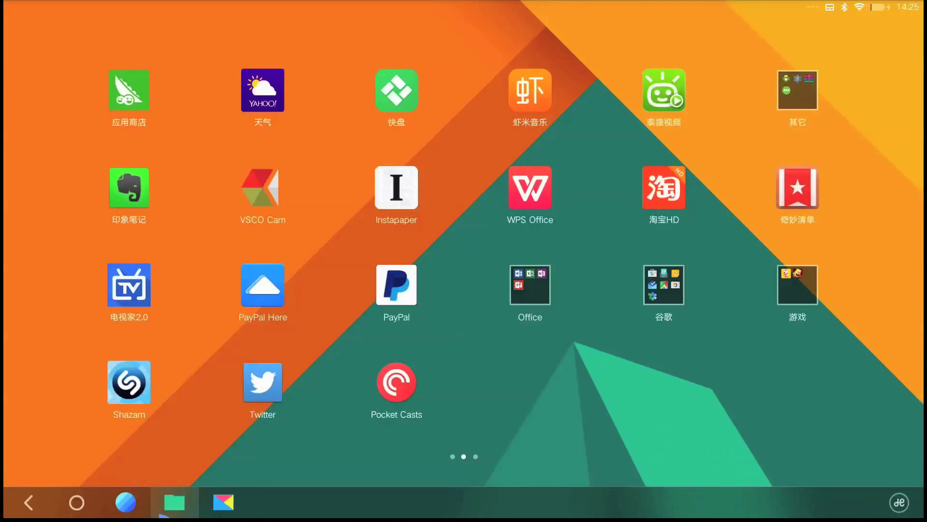
- Drag the Yahoo weather icon onto and back off the taskbar, then launch Evernote and drag its tile off
left_click_drag(263, 90, 301, 429)
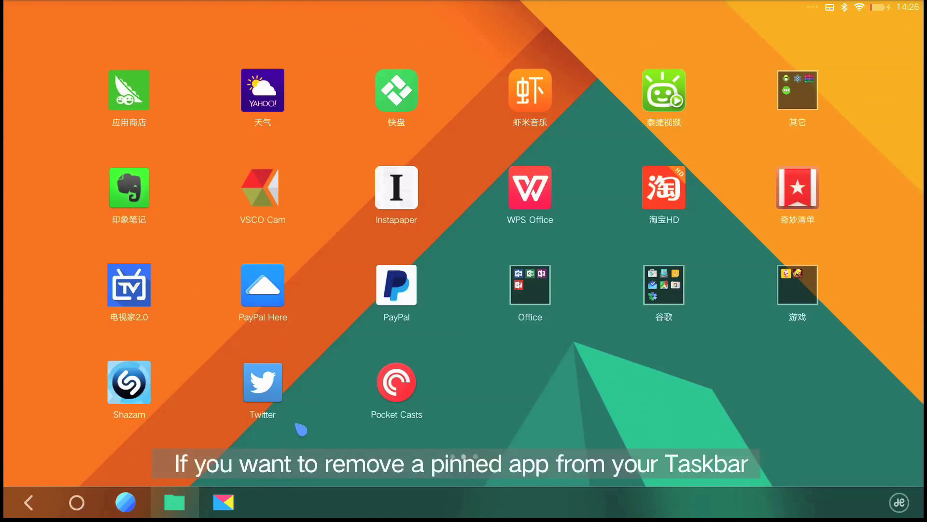
left_click_drag(262, 90, 275, 502)
left_click_drag(275, 457, 290, 425)
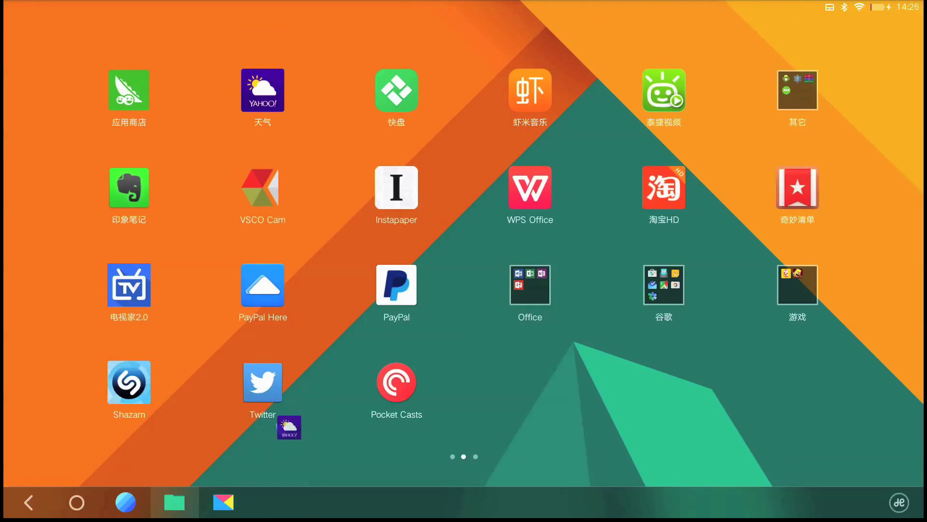
left_click(129, 187)
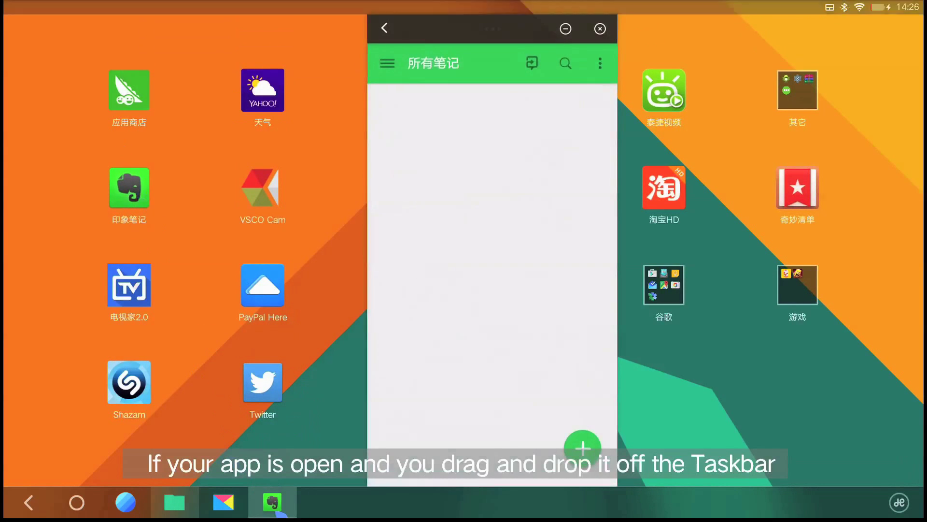
left_click_drag(280, 513, 285, 461)
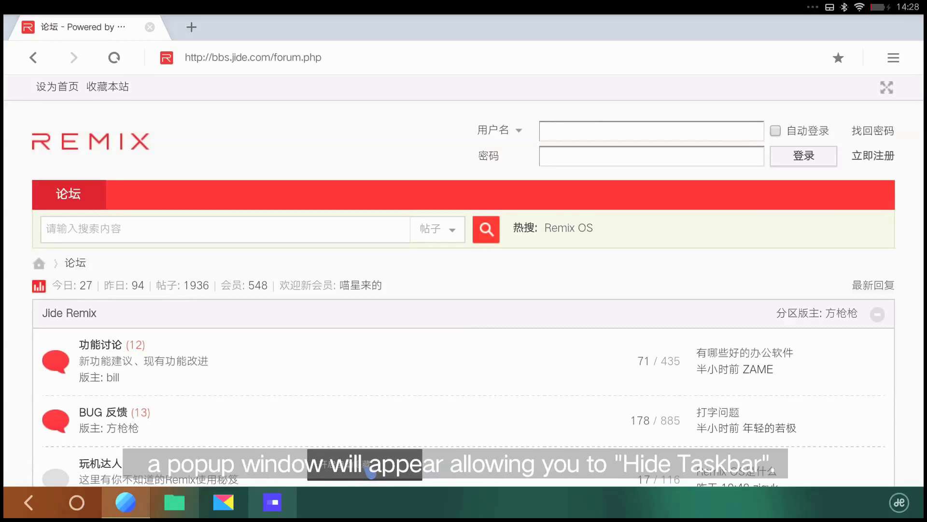
- Hide the taskbar, view 自动隐藏任务栏 under Settings > 显示, and return to the forum page
left_click(371, 473)
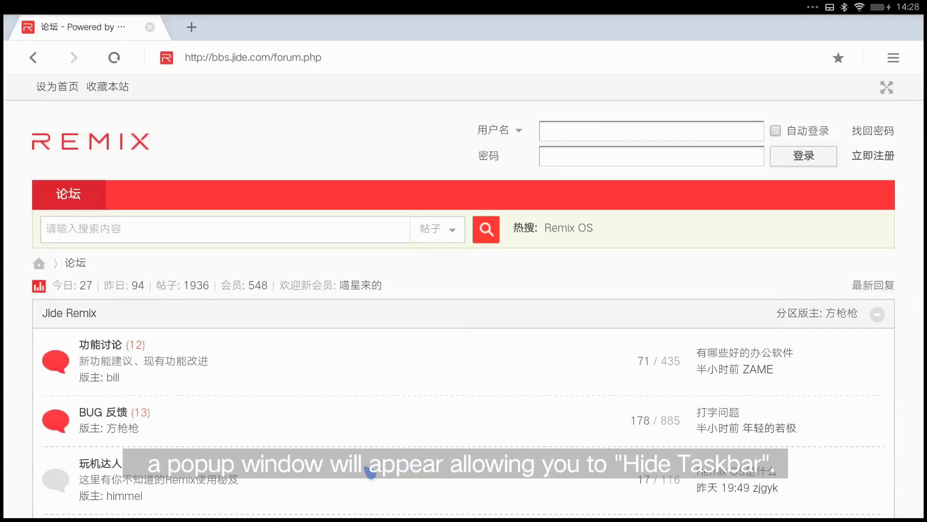
mouse_move(388, 518)
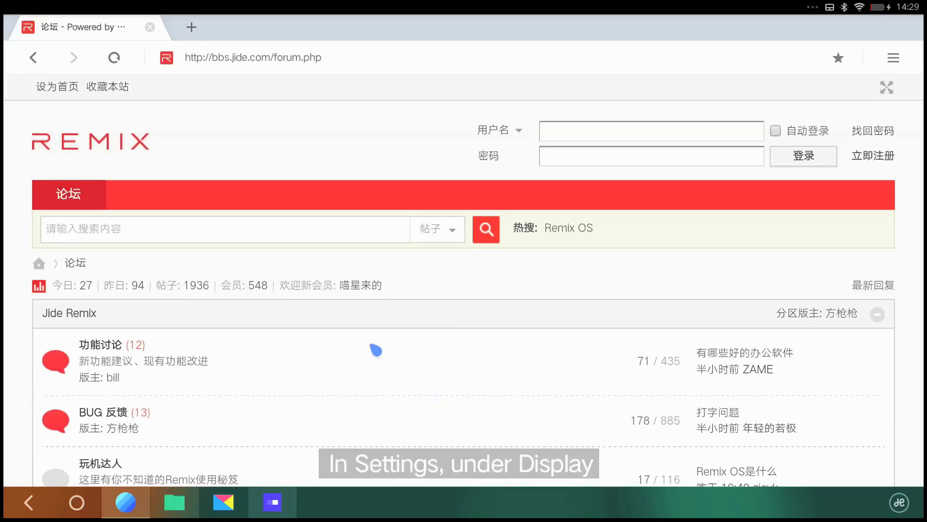
left_click(279, 502)
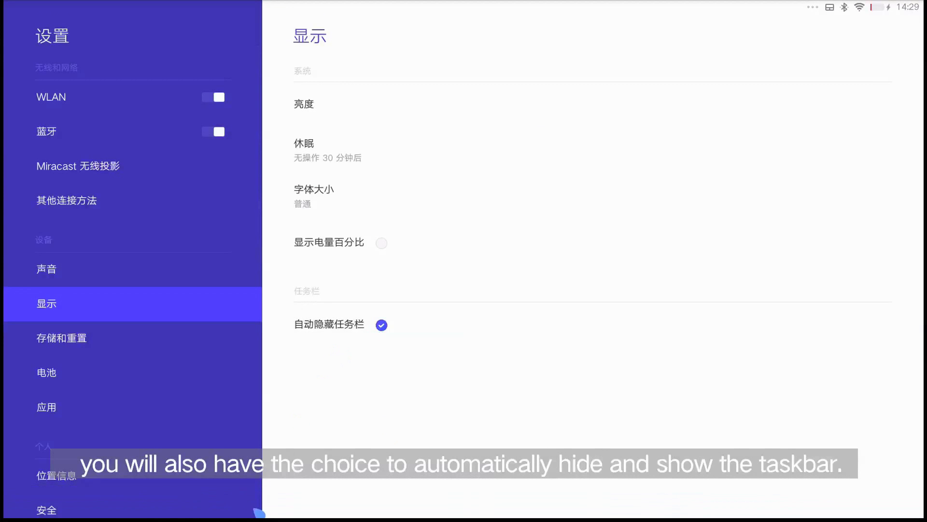
left_click(271, 504)
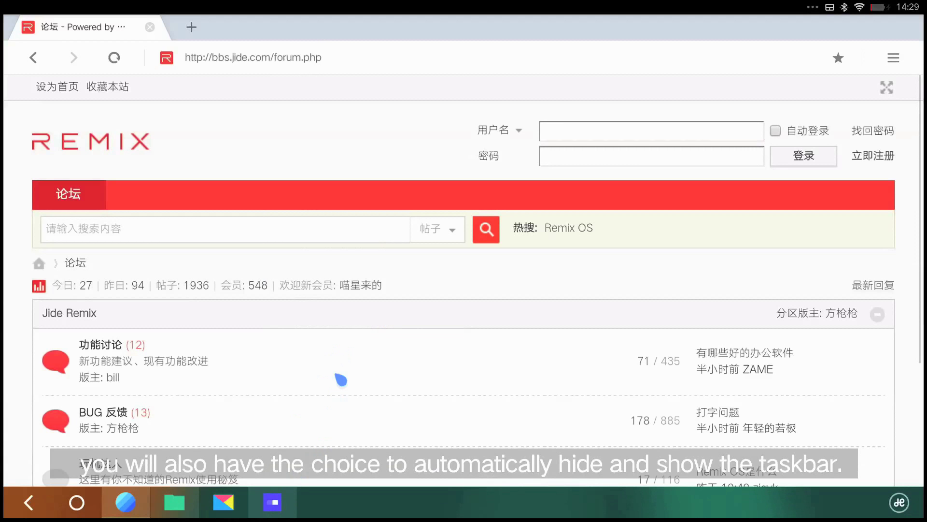